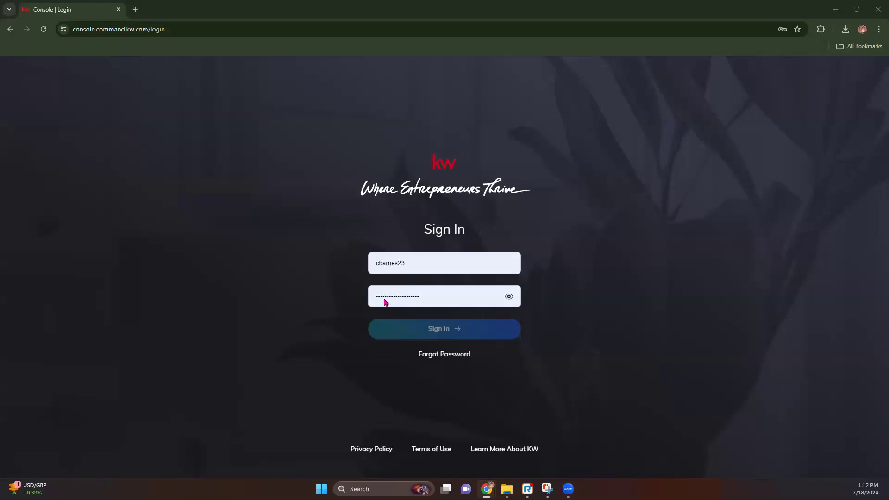
Sign in with the prefilled credentials and open the contacts list.
click(432, 338)
click(440, 336)
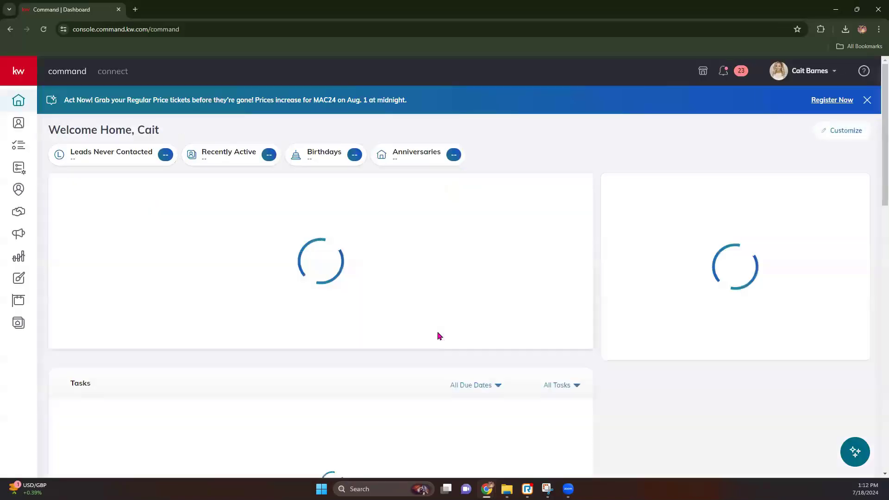
click(22, 127)
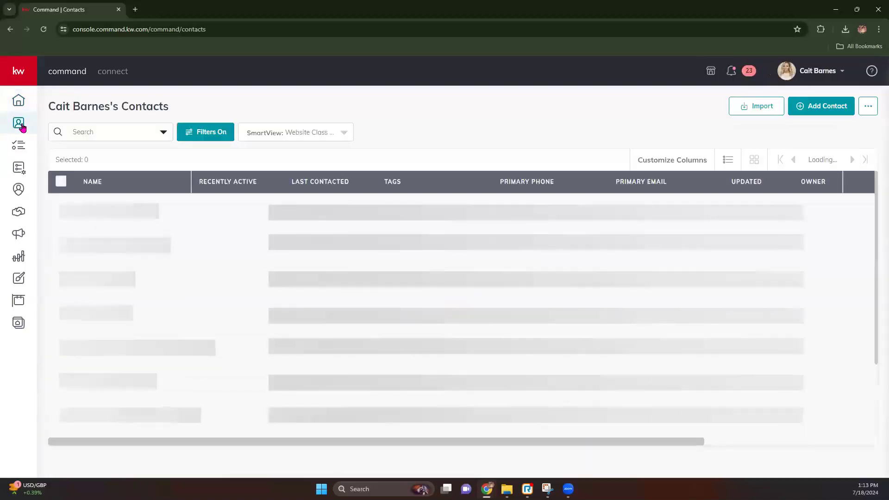
Clear all filters on the contacts list and apply the change.
click(210, 132)
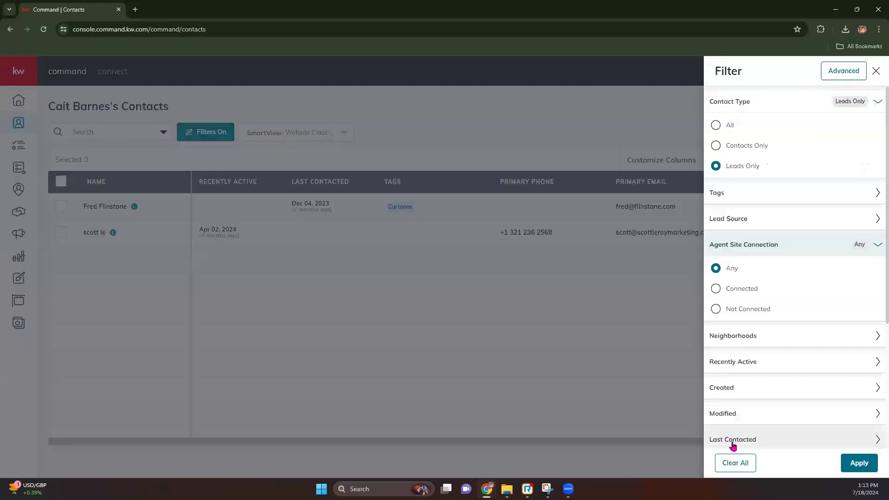
click(731, 465)
click(854, 465)
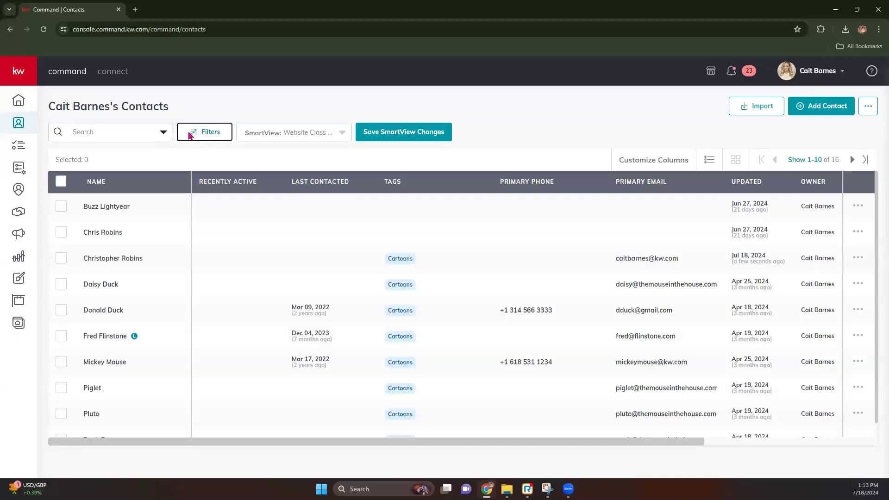
Filter the contacts by SmartPlans with Any SmartPlans selected and apply it.
click(205, 132)
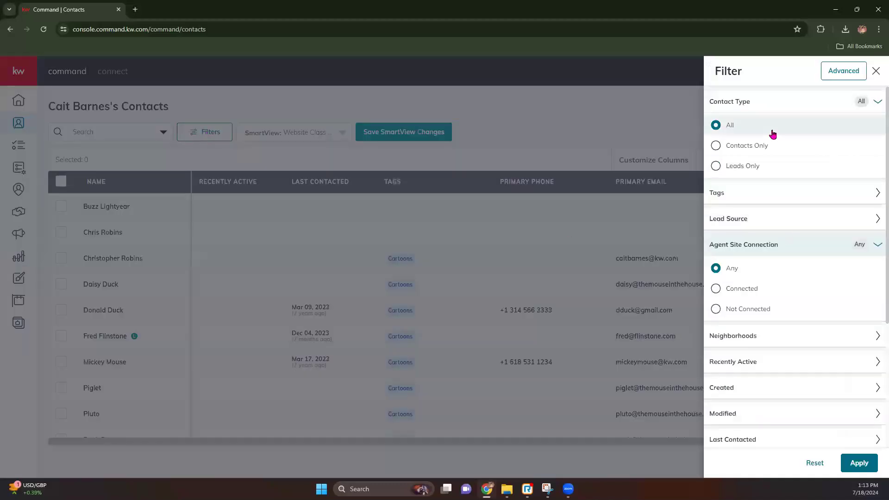
scroll(761, 244, down, 4)
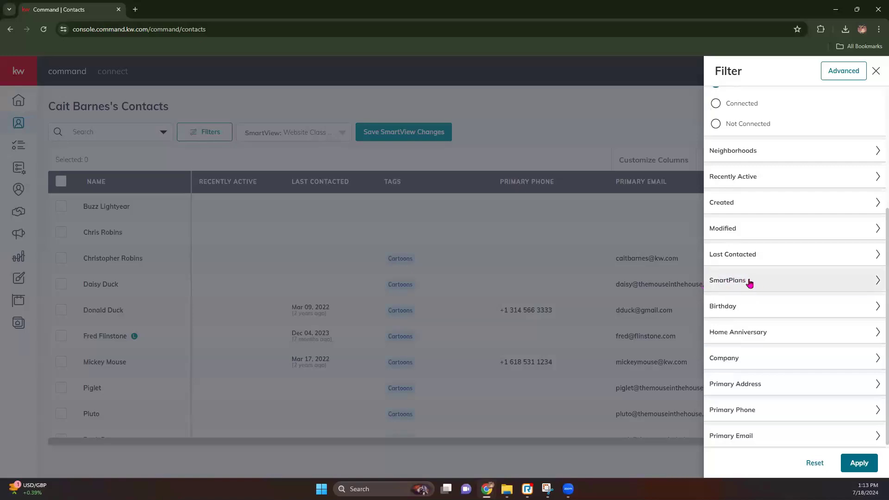
click(739, 282)
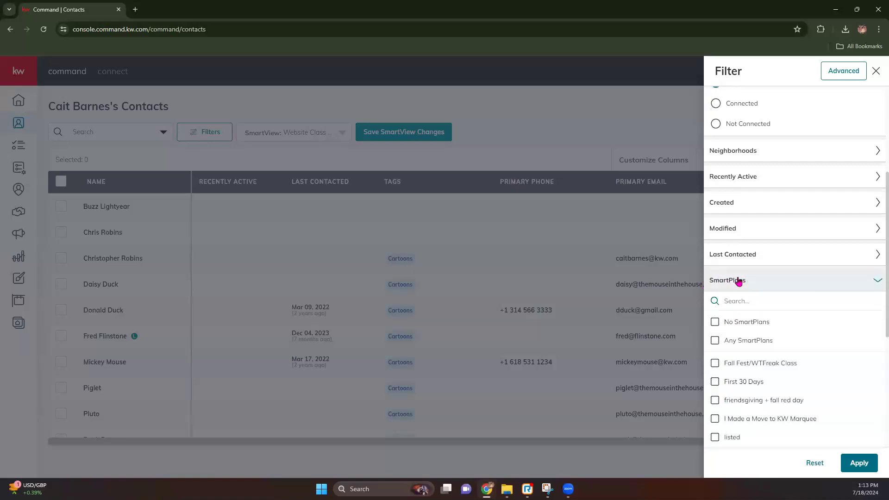
scroll(756, 260, down, 3)
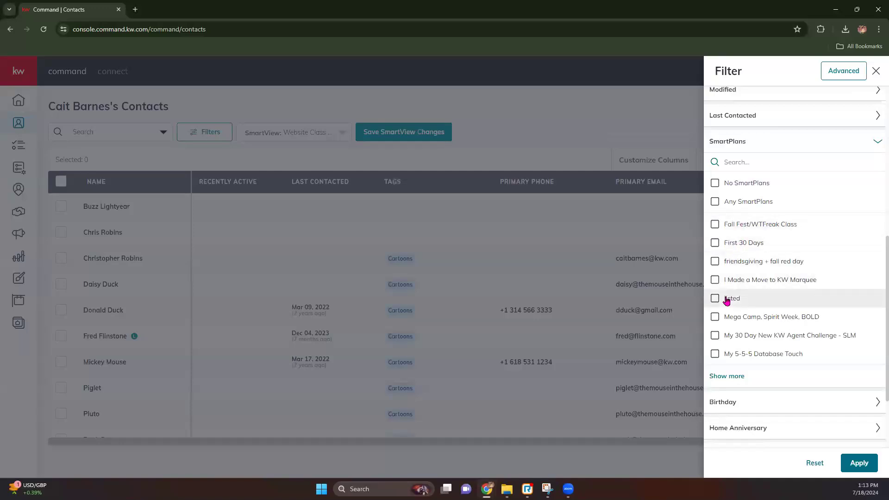
click(715, 201)
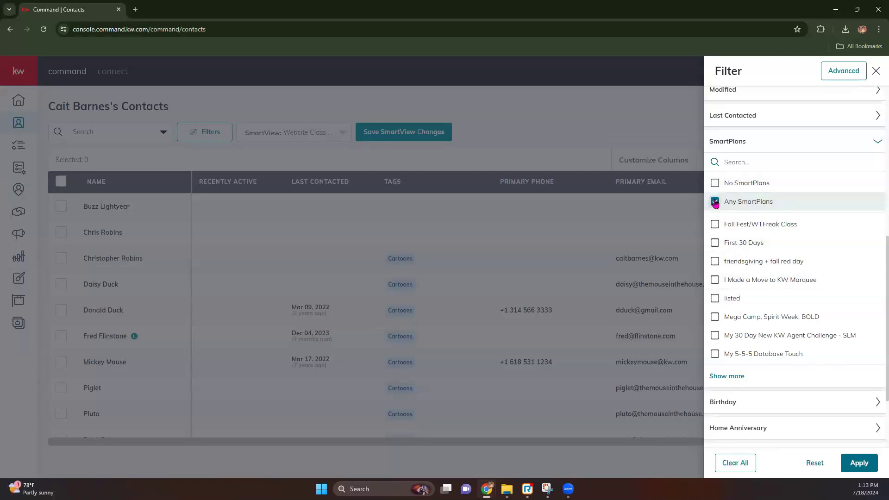
click(858, 463)
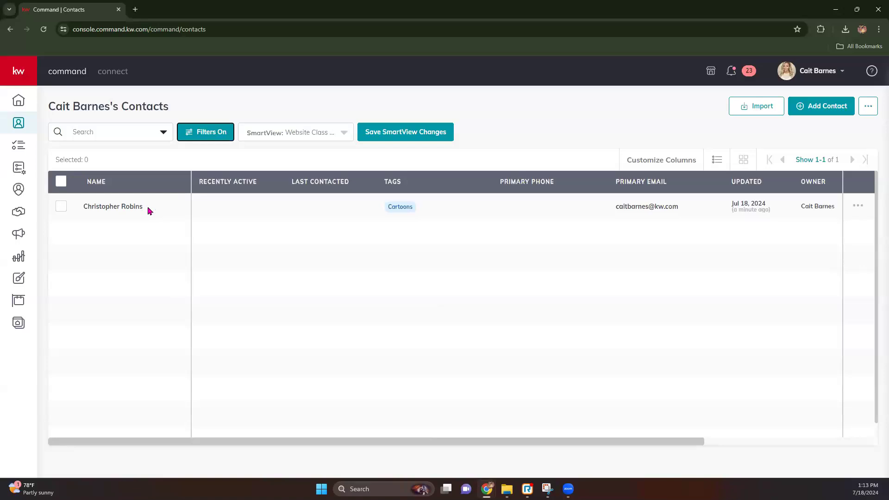
Change the SmartPlans filter from Any SmartPlans to No SmartPlans and apply it.
click(206, 131)
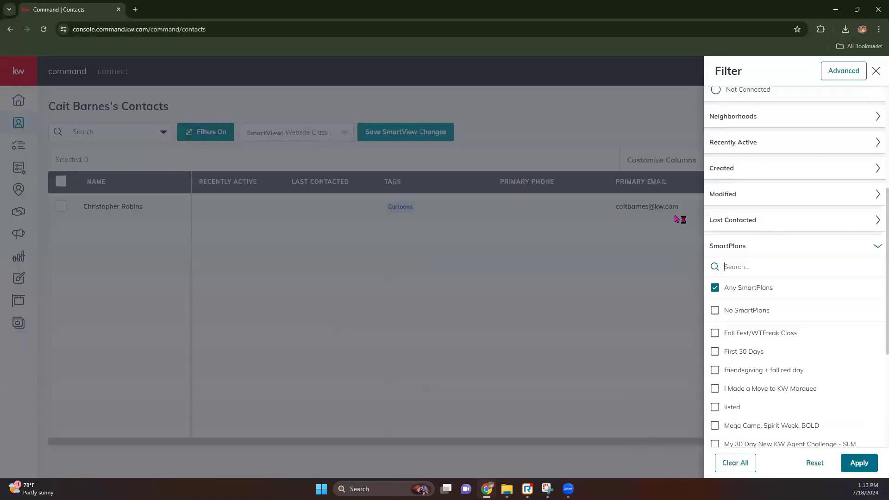
click(715, 310)
click(715, 287)
click(857, 464)
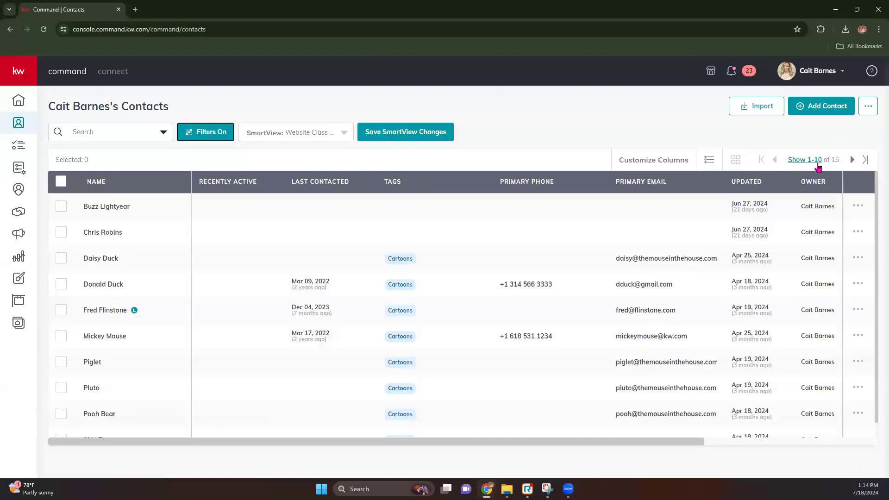
Reset the contact filters to the saved SmartView, clear them all, and apply the cleared filters.
click(226, 133)
click(815, 462)
click(858, 462)
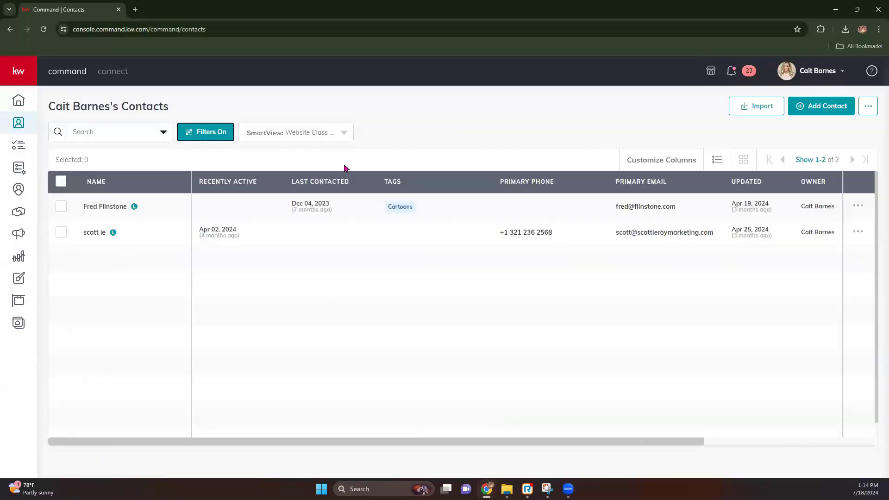
click(213, 135)
click(726, 463)
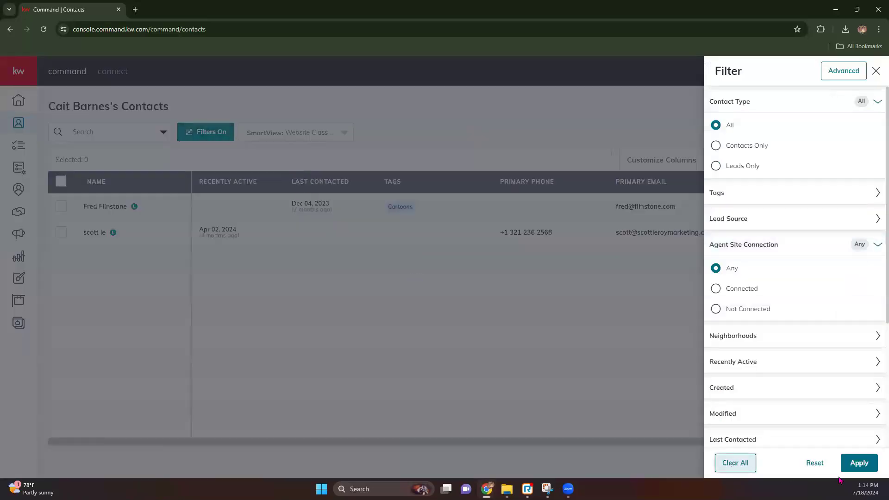
click(859, 462)
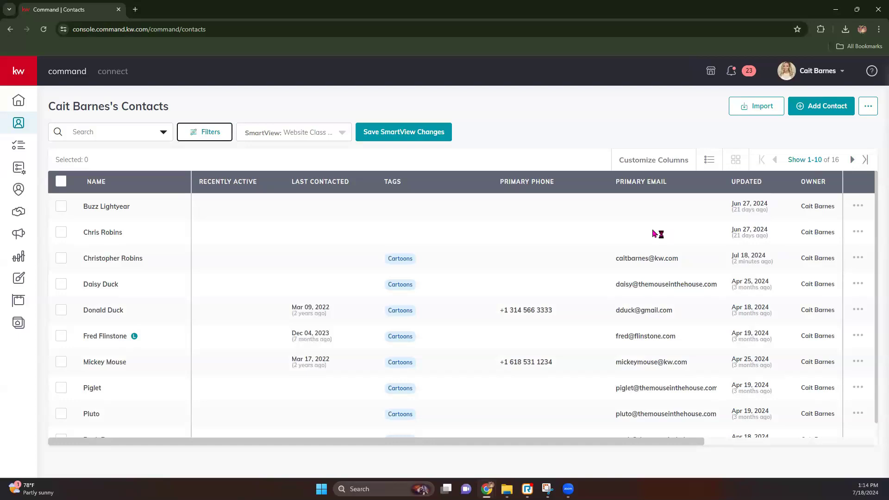
Expand the full SmartPlans list in the contact filter and try selecting, then deselecting, Mega Camp, Spirit Week, BOLD.
click(206, 134)
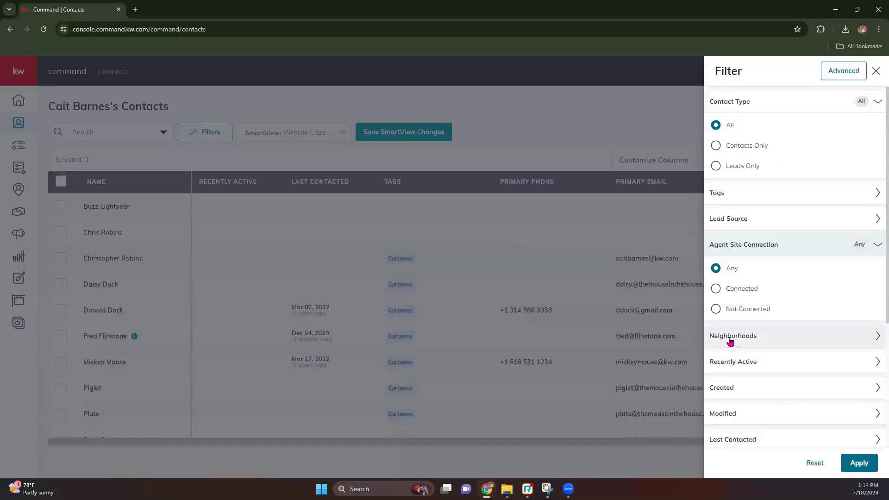
scroll(754, 368, down, 4)
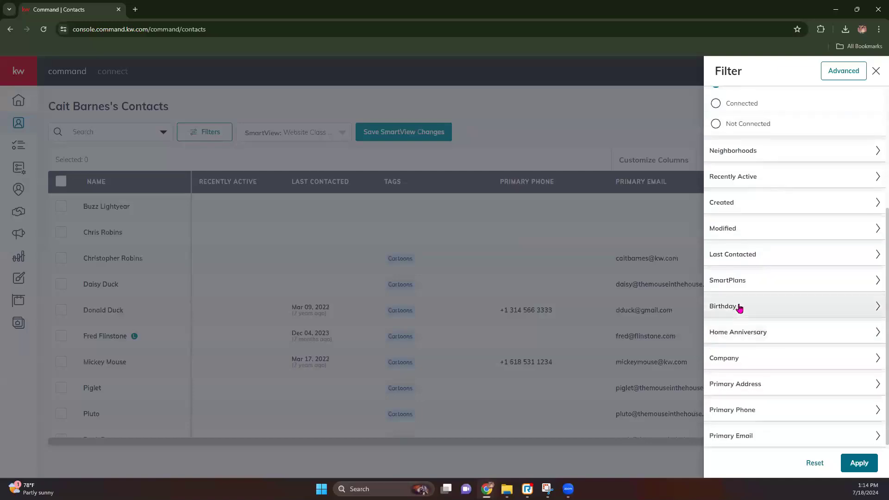
click(740, 280)
scroll(758, 379, down, 4)
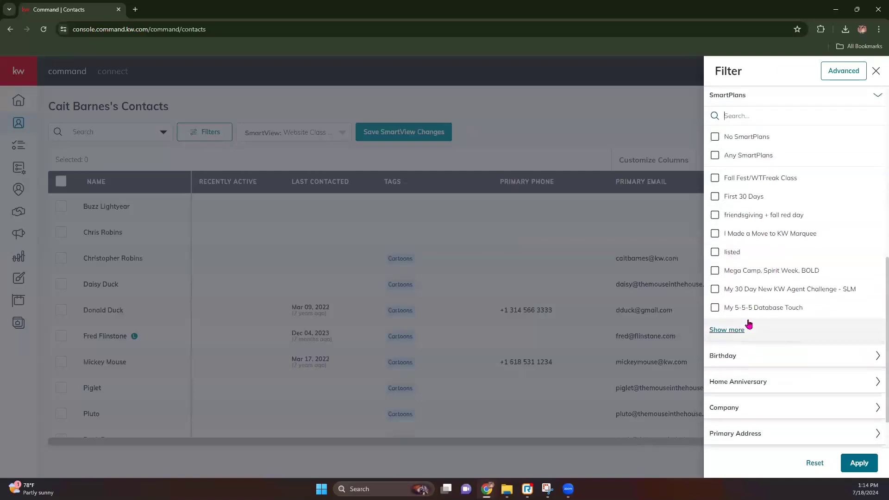
click(727, 331)
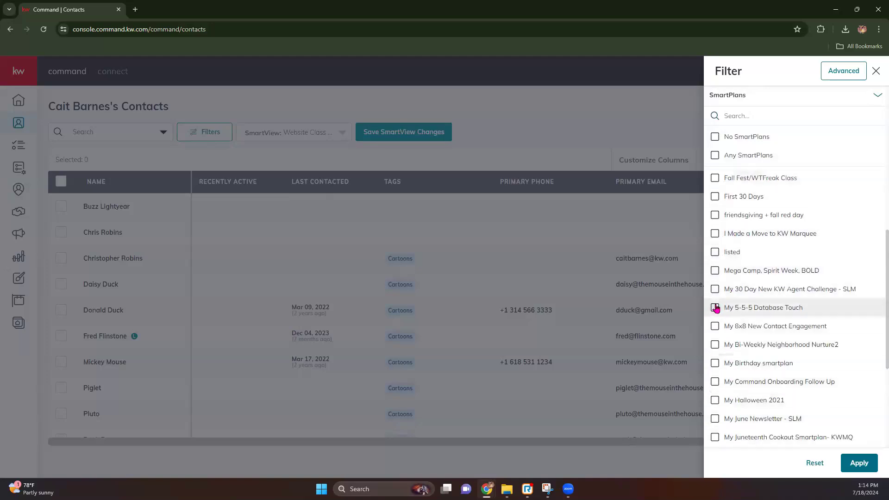
click(715, 273)
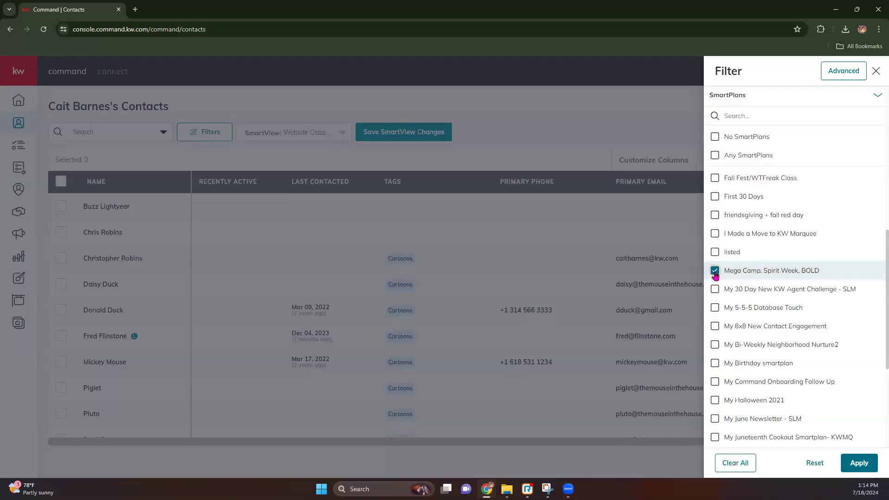
click(715, 270)
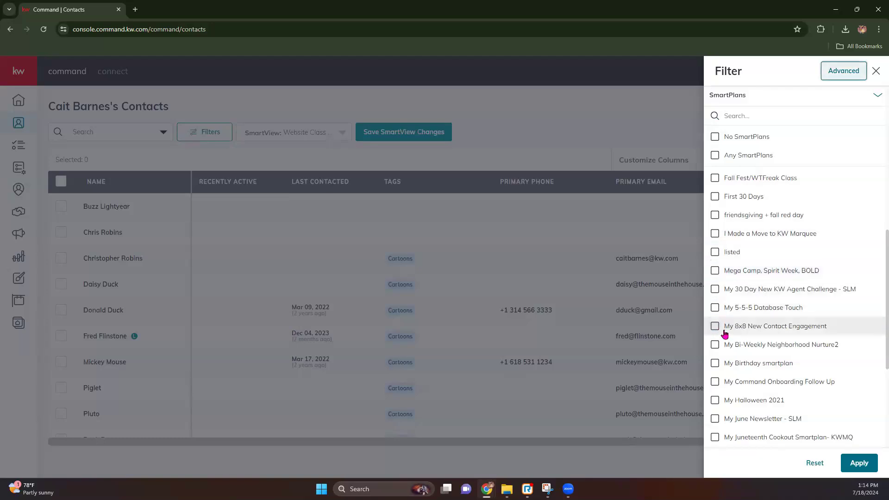
Search the SmartPlans for "neigh" and filter contacts by My Monthly Neighborhood Nurture and My Bi-Weekly Neighborhood Nurture2.
scroll(749, 180, up, 2)
click(750, 208)
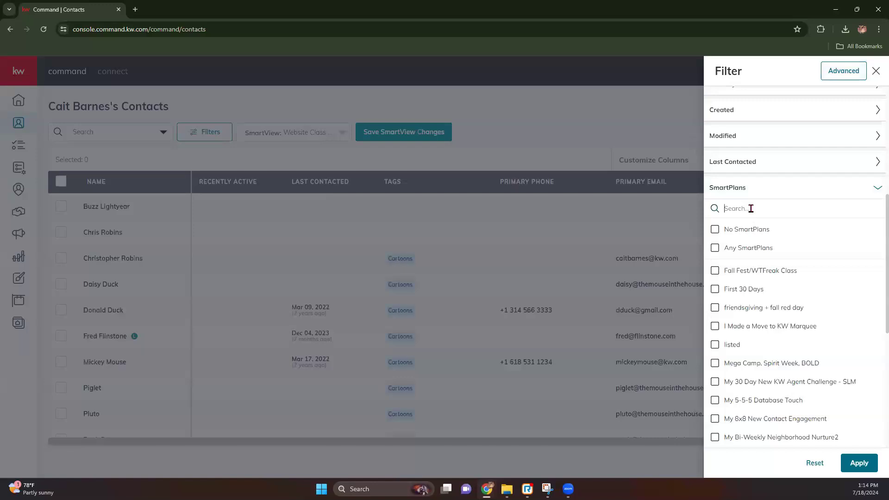
text(neigh)
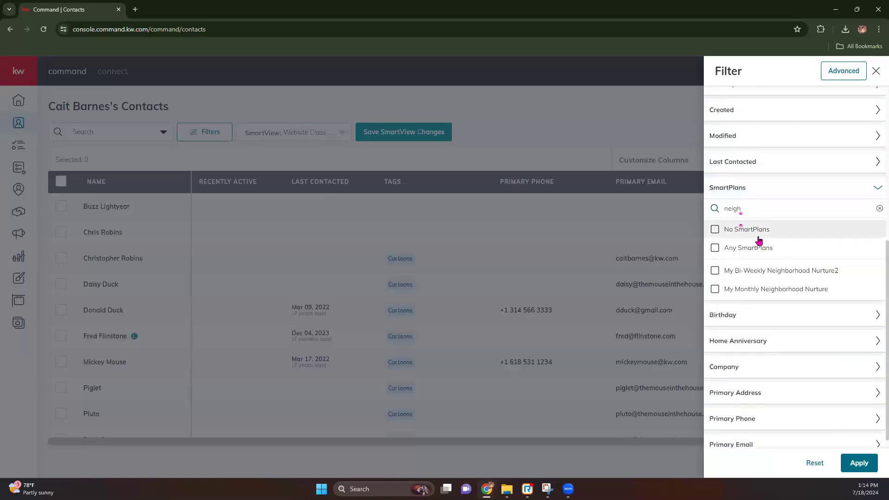
click(715, 289)
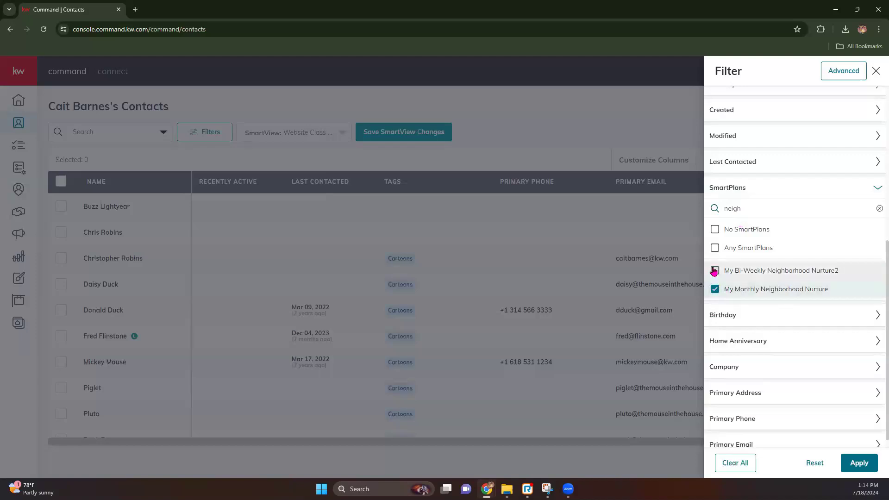
click(714, 270)
click(857, 463)
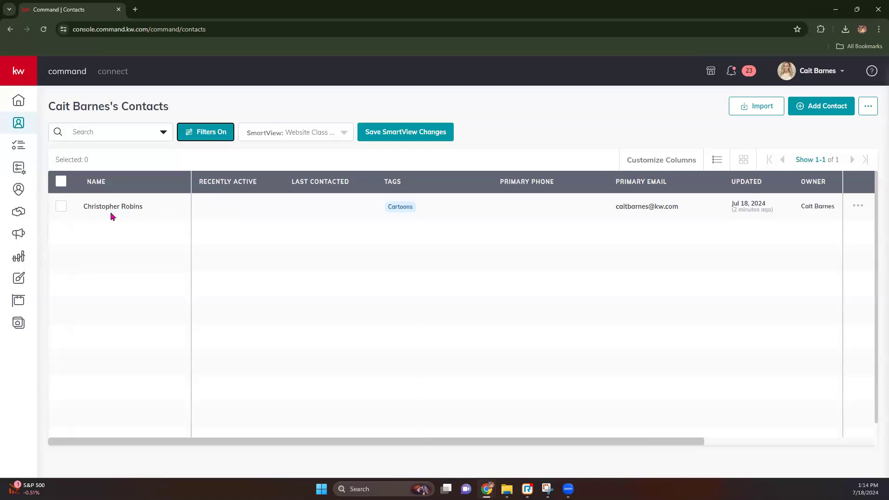
Switch to the advanced filter, set the SmartPlans condition to excludes any for the two Neighborhood Nurture plans, and apply it.
click(230, 134)
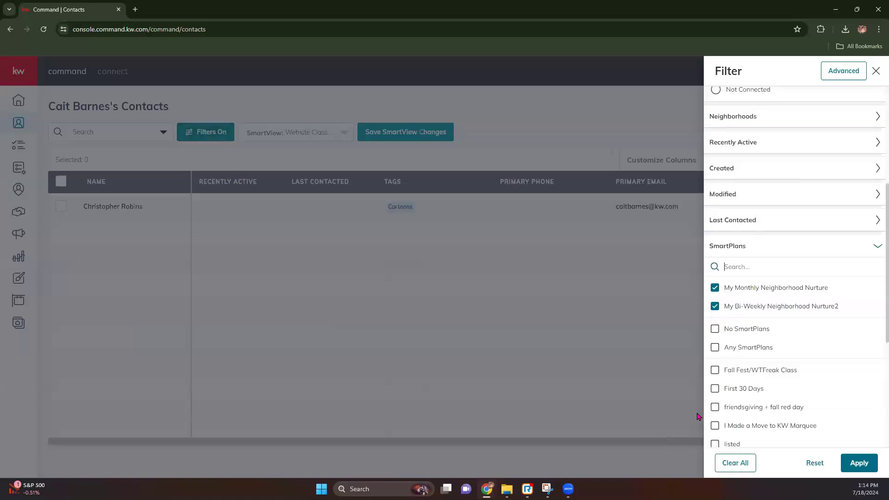
click(844, 70)
click(329, 258)
click(396, 287)
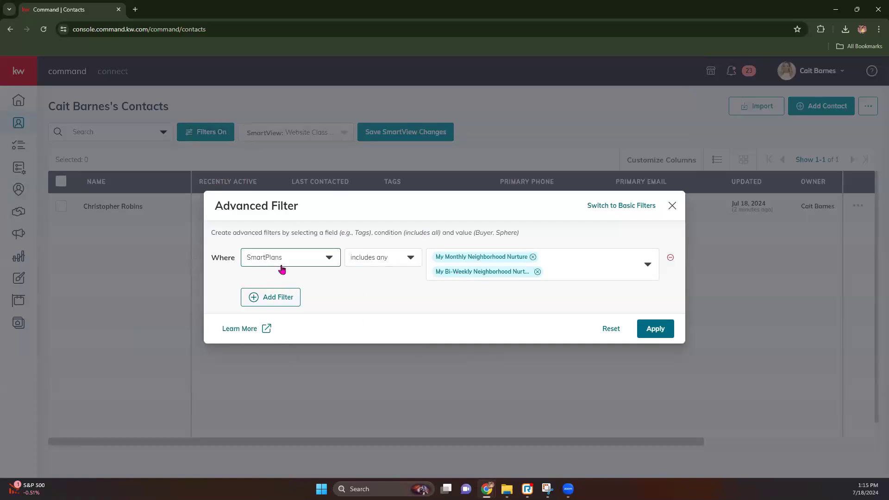
click(373, 257)
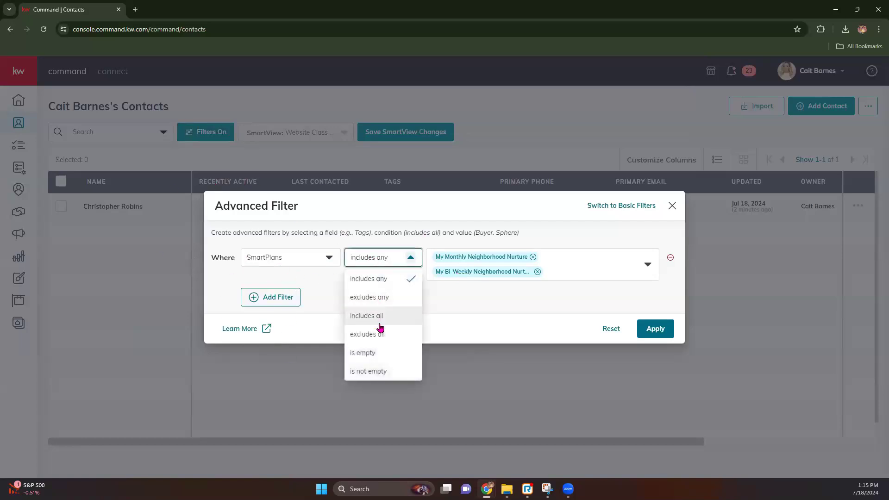
click(378, 296)
click(653, 328)
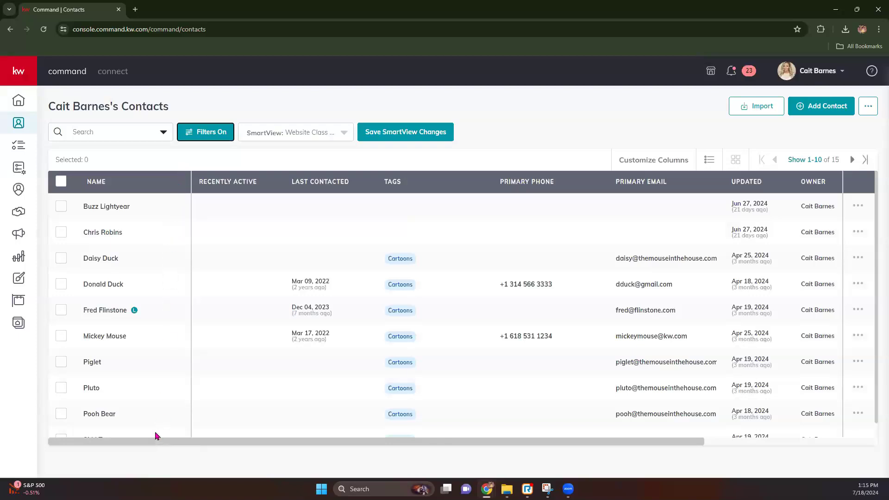
Look through the filtered contacts and review the advanced filter's SmartPlans condition without changing it.
scroll(212, 341, down, 1)
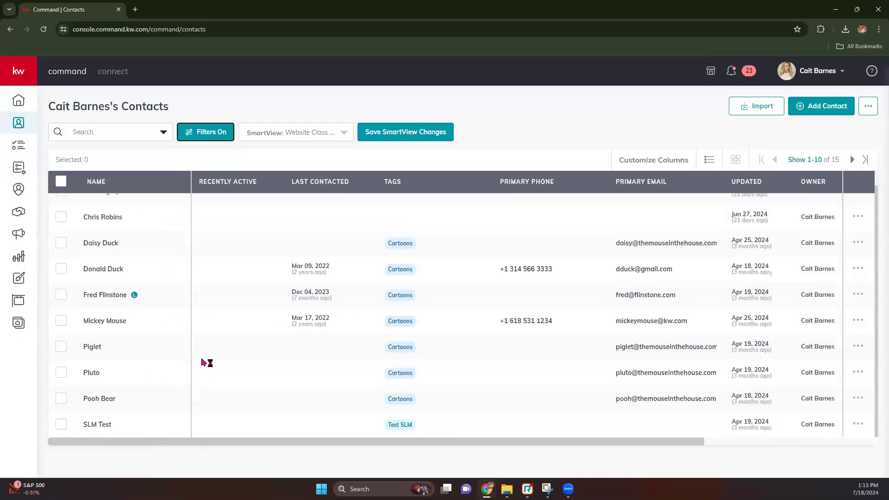
scroll(207, 378, up, 1)
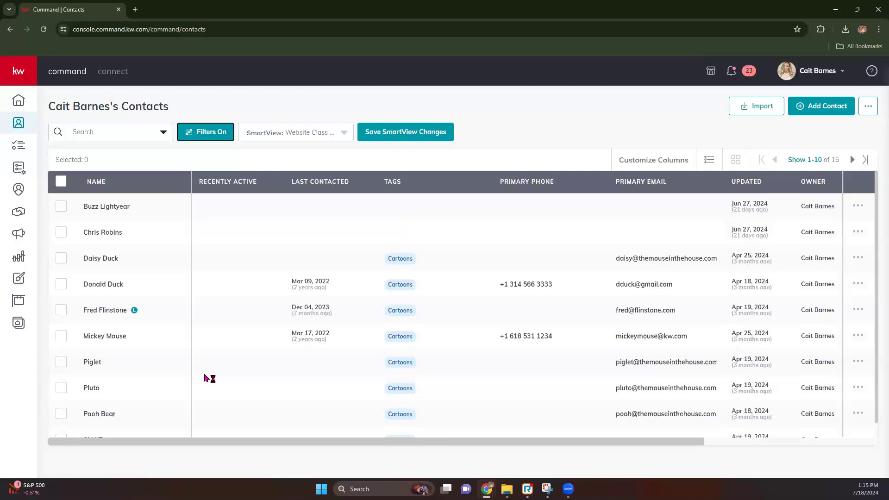
click(220, 141)
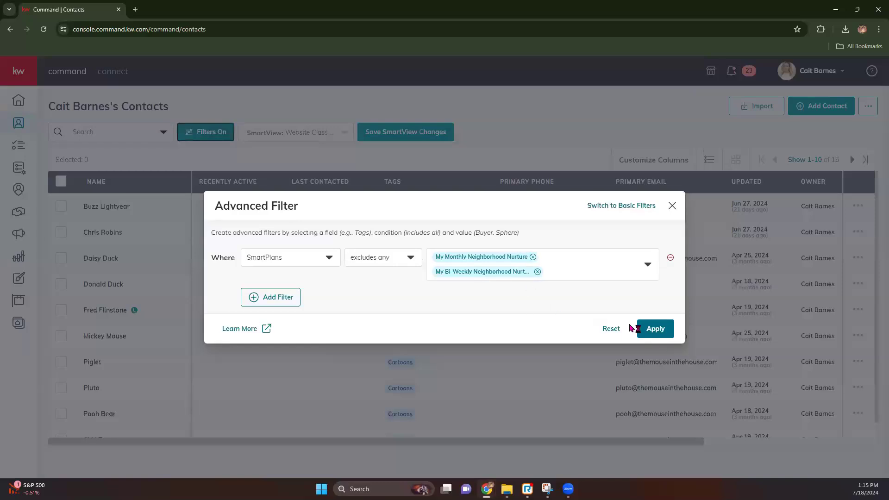
click(672, 206)
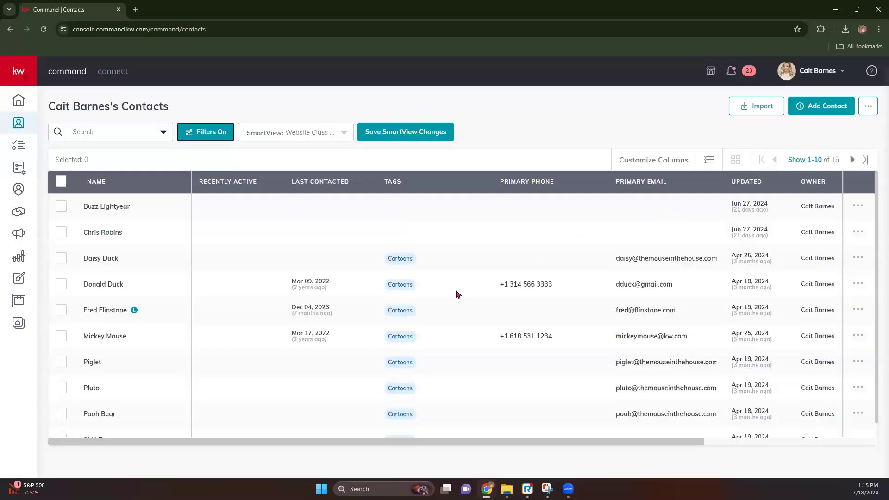